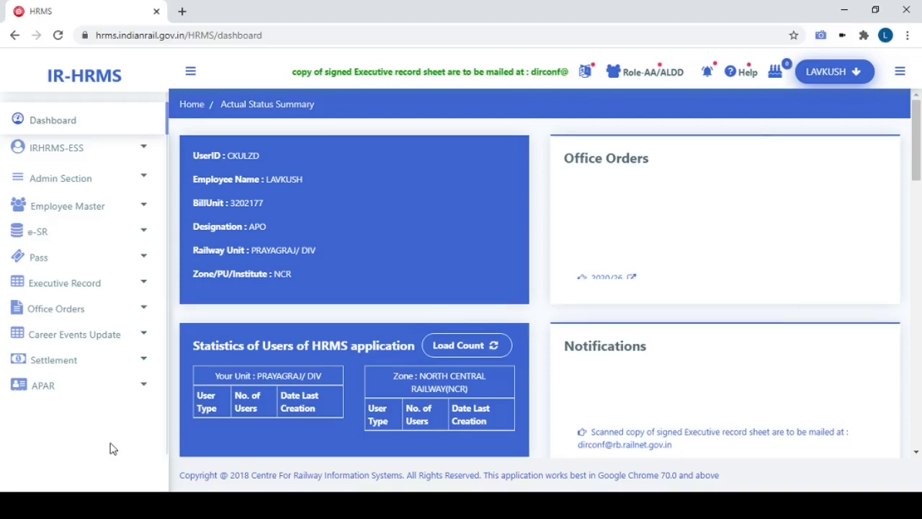
- Open the View/Edit My Details page under IRHRMS-ESS and load the Employee Master -> Basic Info record
{"action": "left_click", "coordinate": [64, 155]}
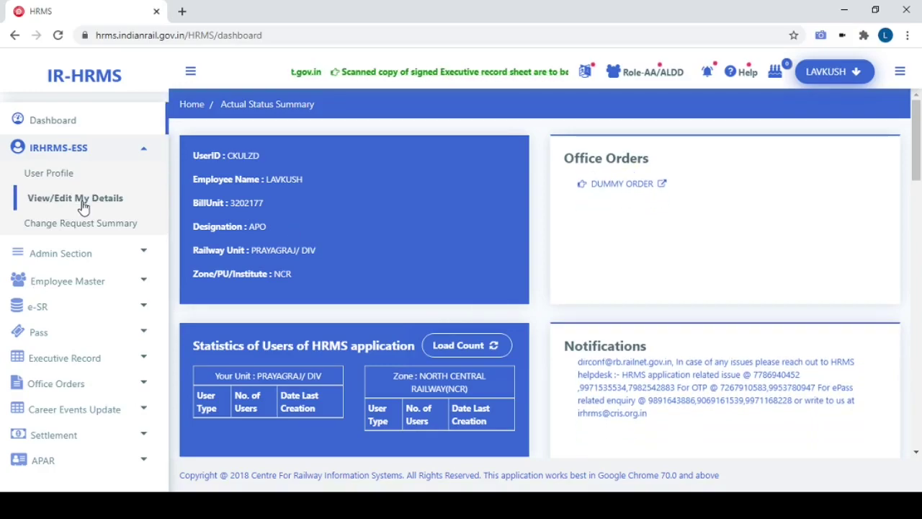
{"action": "left_click", "coordinate": [116, 204]}
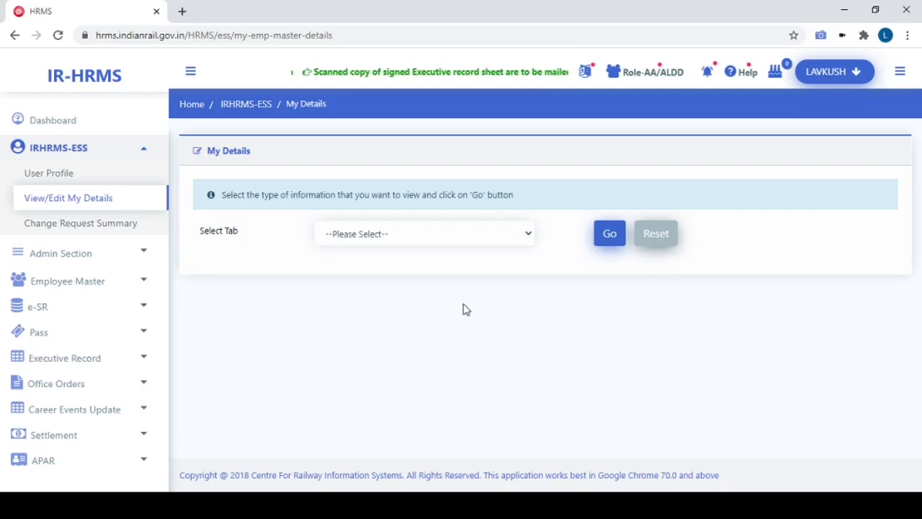
{"action": "left_click", "coordinate": [425, 236]}
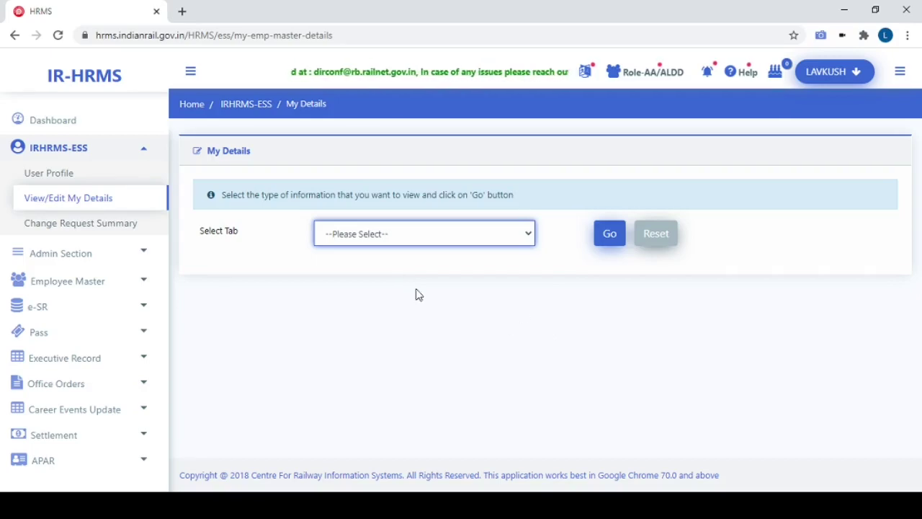
{"action": "key", "text": "Down"}
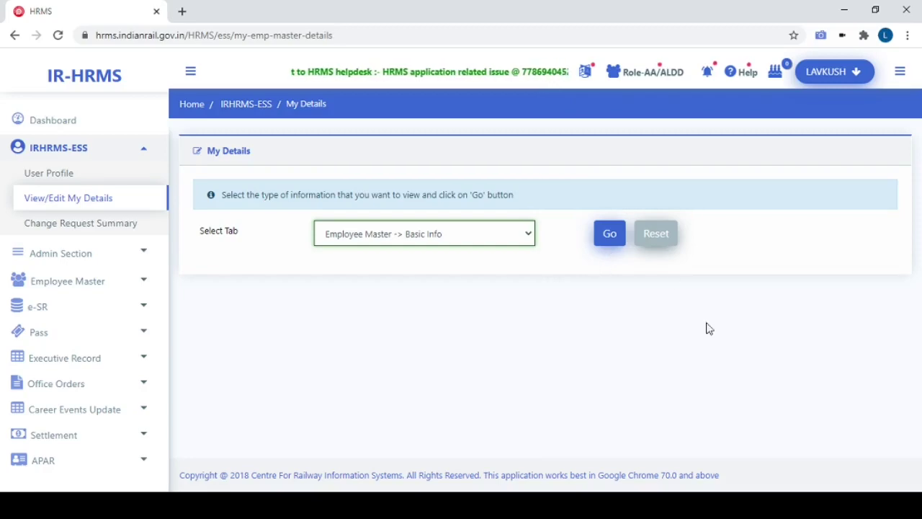
{"action": "left_click", "coordinate": [609, 244]}
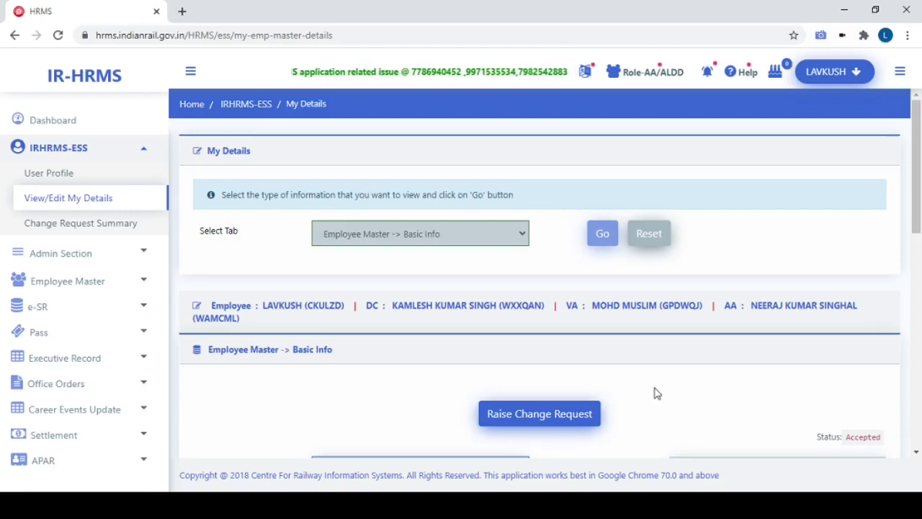
- Review the Basic Info record and raise a change request for it
{"action": "scroll", "coordinate": [807, 318], "scroll_direction": "down", "scroll_amount": 3}
{"action": "scroll", "coordinate": [806, 317], "scroll_direction": "down", "scroll_amount": 3}
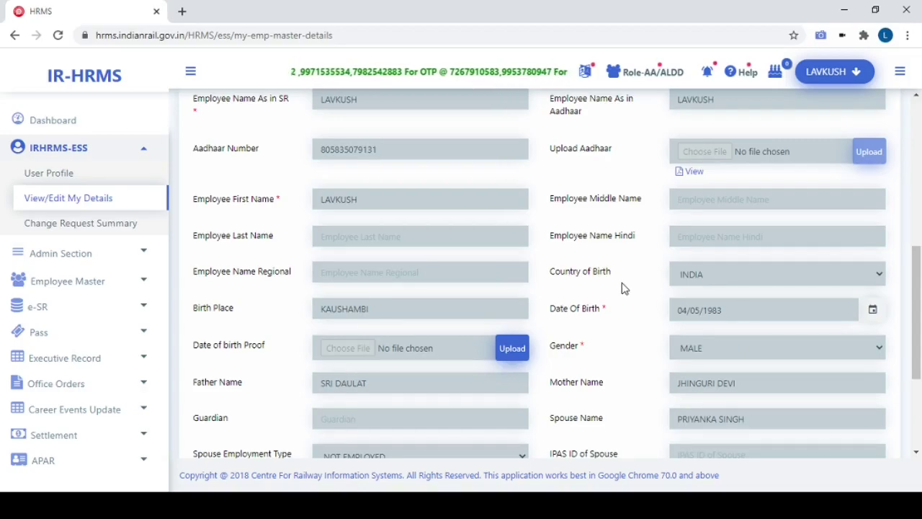
{"action": "scroll", "coordinate": [598, 346], "scroll_direction": "down", "scroll_amount": 3}
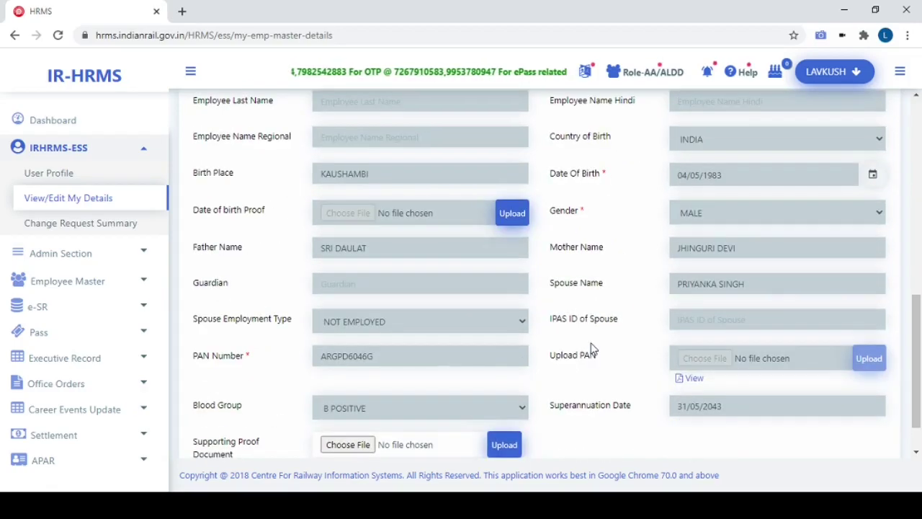
{"action": "scroll", "coordinate": [599, 393], "scroll_direction": "up", "scroll_amount": 4}
{"action": "scroll", "coordinate": [604, 358], "scroll_direction": "up", "scroll_amount": 5}
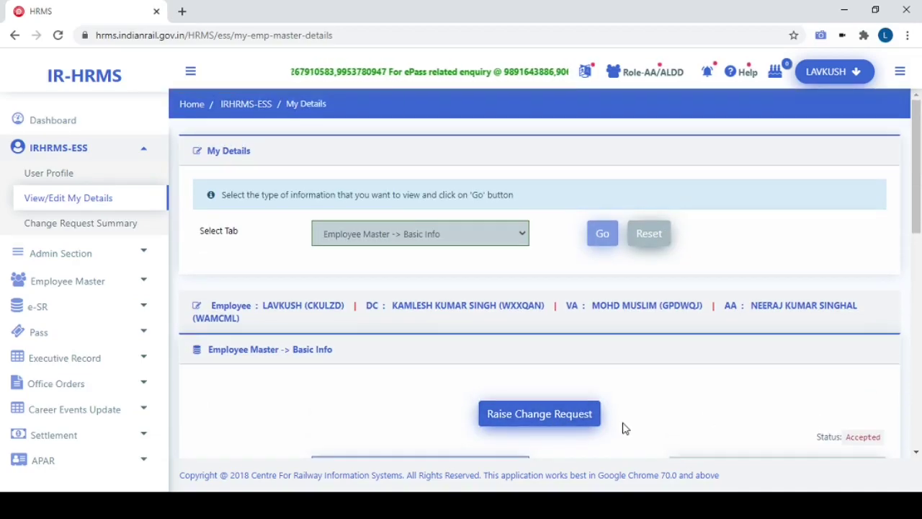
{"action": "left_click", "coordinate": [584, 417]}
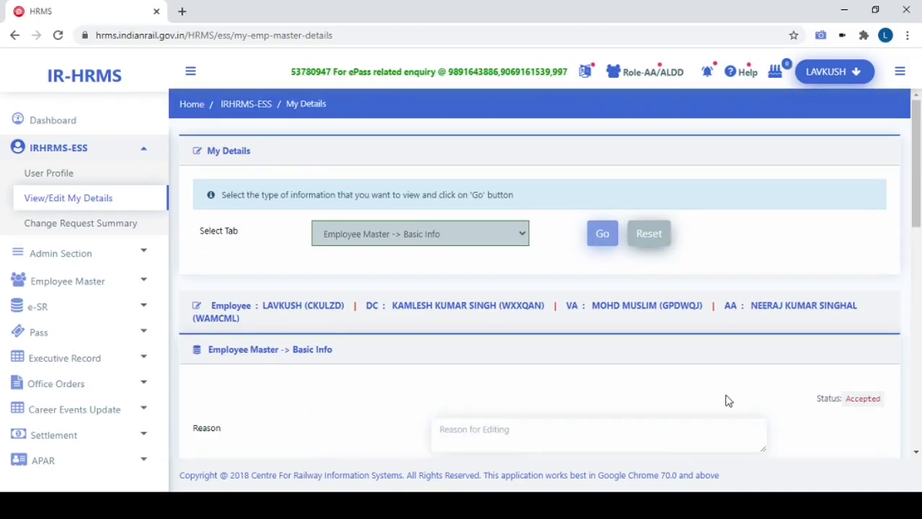
- Examine the Basic Info change request form for the reason box, the fields that can be unlocked, and the supporting proof upload
{"action": "scroll", "coordinate": [425, 370], "scroll_direction": "down", "scroll_amount": 3}
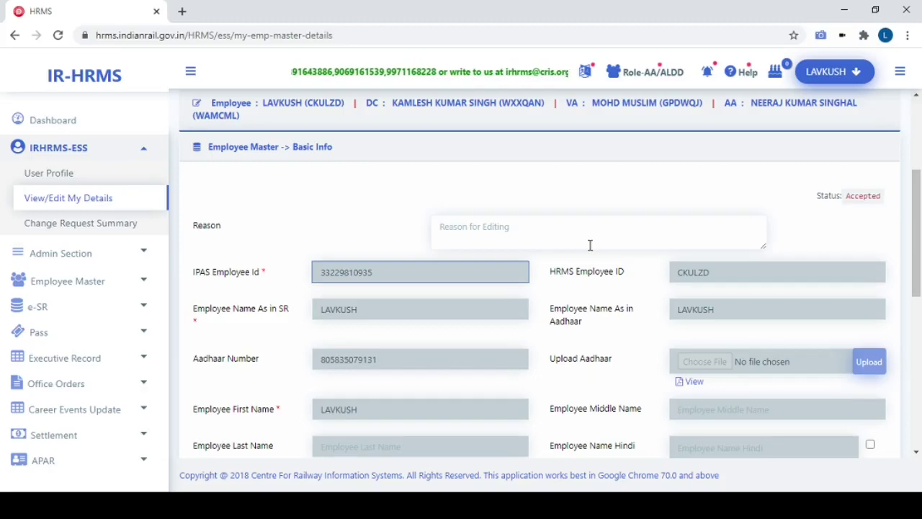
{"action": "scroll", "coordinate": [587, 271], "scroll_direction": "down", "scroll_amount": 2}
{"action": "scroll", "coordinate": [554, 272], "scroll_direction": "down", "scroll_amount": 1}
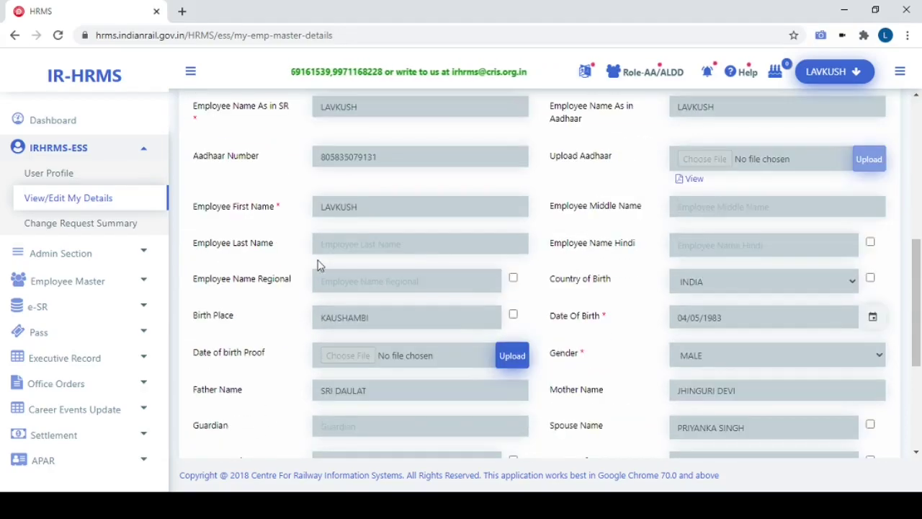
{"action": "scroll", "coordinate": [614, 185], "scroll_direction": "up", "scroll_amount": 1}
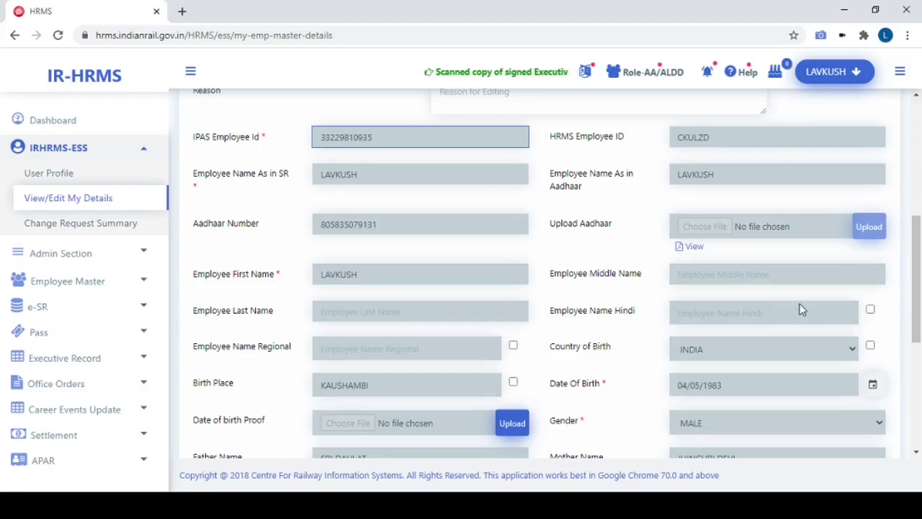
{"action": "scroll", "coordinate": [567, 355], "scroll_direction": "down", "scroll_amount": 1}
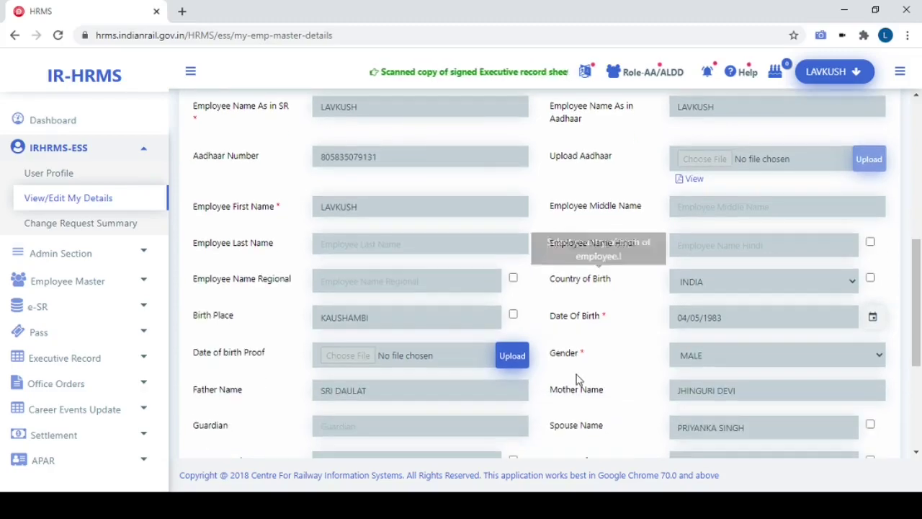
{"action": "scroll", "coordinate": [575, 356], "scroll_direction": "down", "scroll_amount": 2}
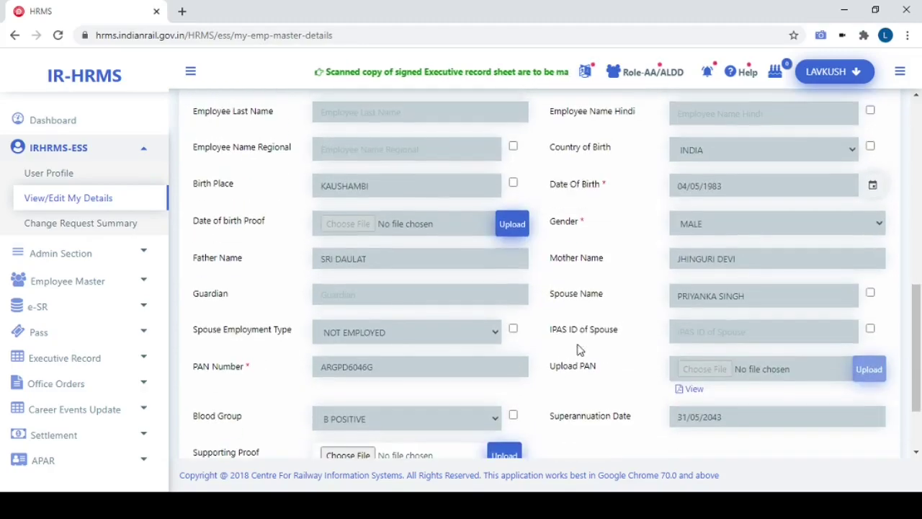
{"action": "scroll", "coordinate": [579, 350], "scroll_direction": "up", "scroll_amount": 5}
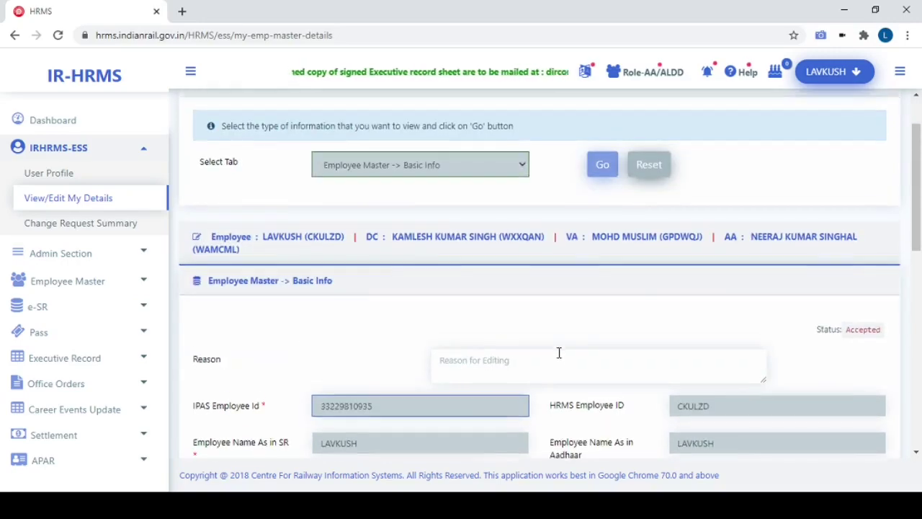
{"action": "scroll", "coordinate": [560, 359], "scroll_direction": "down", "scroll_amount": 4}
{"action": "scroll", "coordinate": [919, 407], "scroll_direction": "down", "scroll_amount": 3}
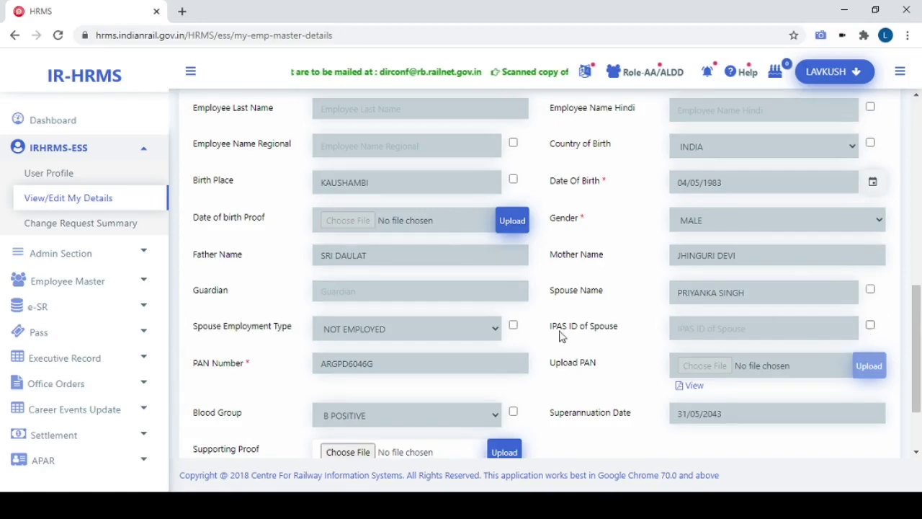
{"action": "scroll", "coordinate": [296, 397], "scroll_direction": "down", "scroll_amount": 2}
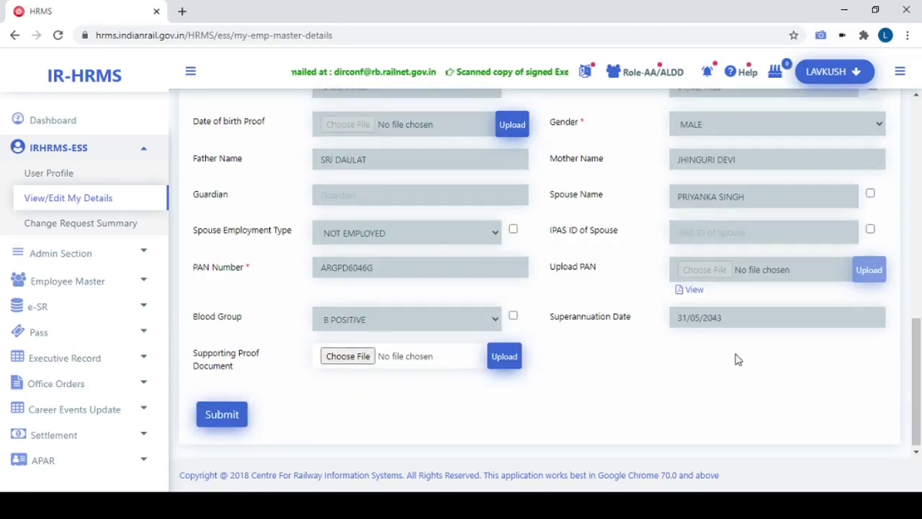
{"action": "scroll", "coordinate": [792, 327], "scroll_direction": "up", "scroll_amount": 3}
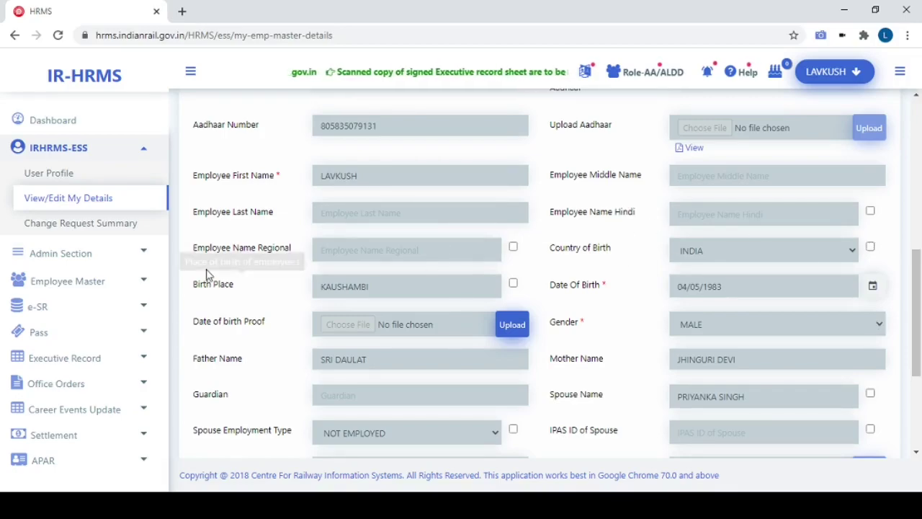
{"action": "scroll", "coordinate": [302, 357], "scroll_direction": "down", "scroll_amount": 1}
{"action": "scroll", "coordinate": [596, 334], "scroll_direction": "down", "scroll_amount": 3}
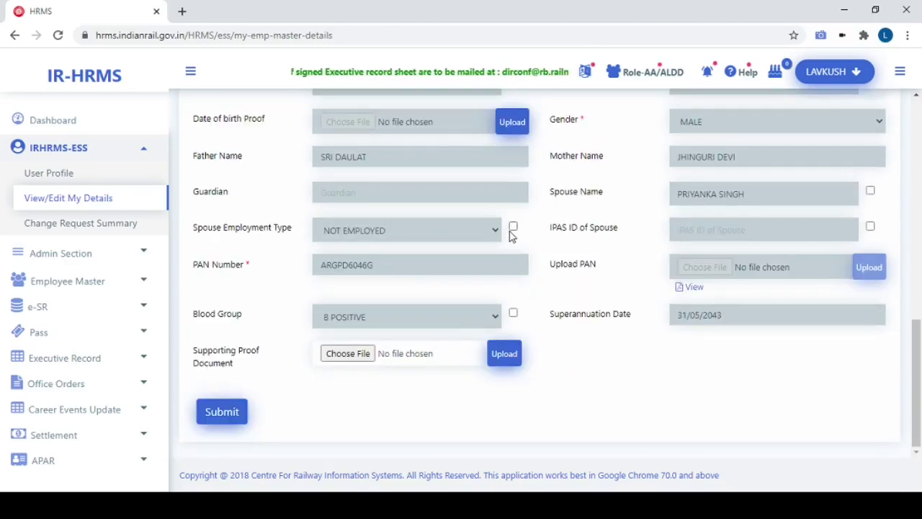
{"action": "scroll", "coordinate": [832, 184], "scroll_direction": "up", "scroll_amount": 3}
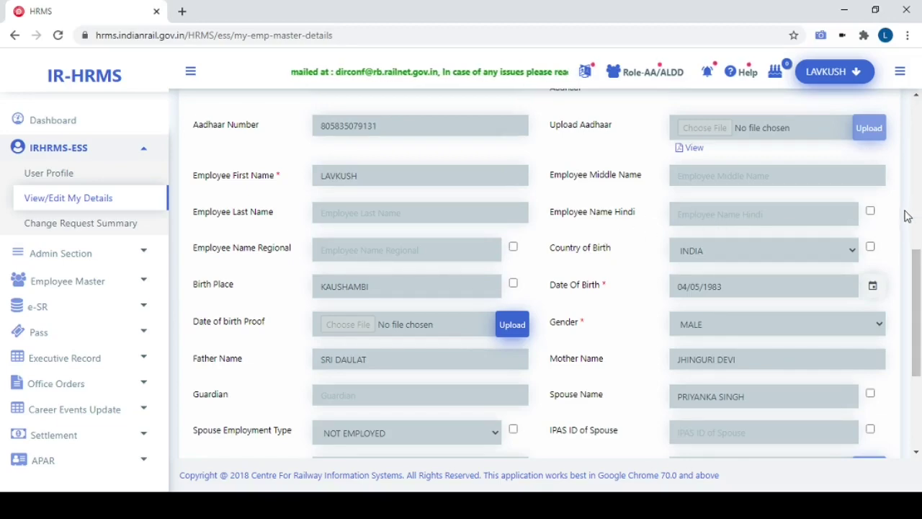
- Unlock the Employee Name Hindi field for editing in the Basic Info change request
{"action": "left_click", "coordinate": [870, 210]}
{"action": "left_click", "coordinate": [779, 218]}
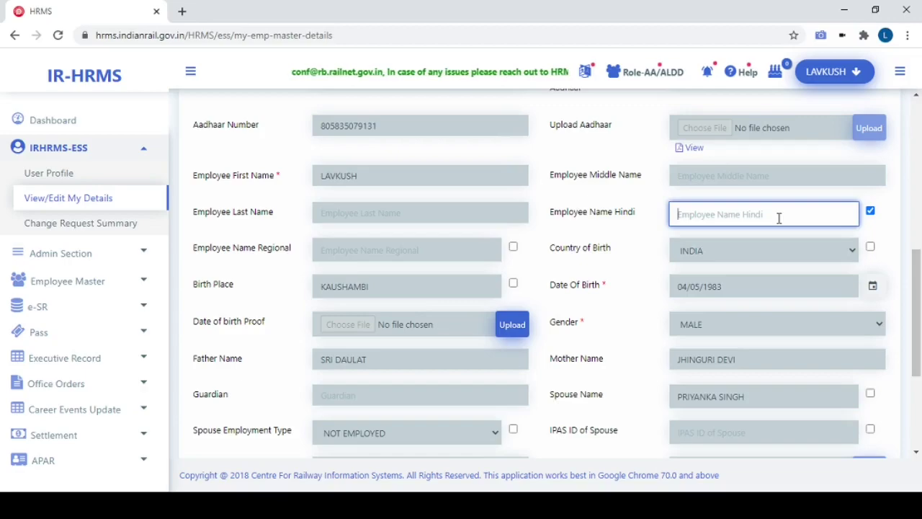
{"action": "left_click", "coordinate": [868, 215]}
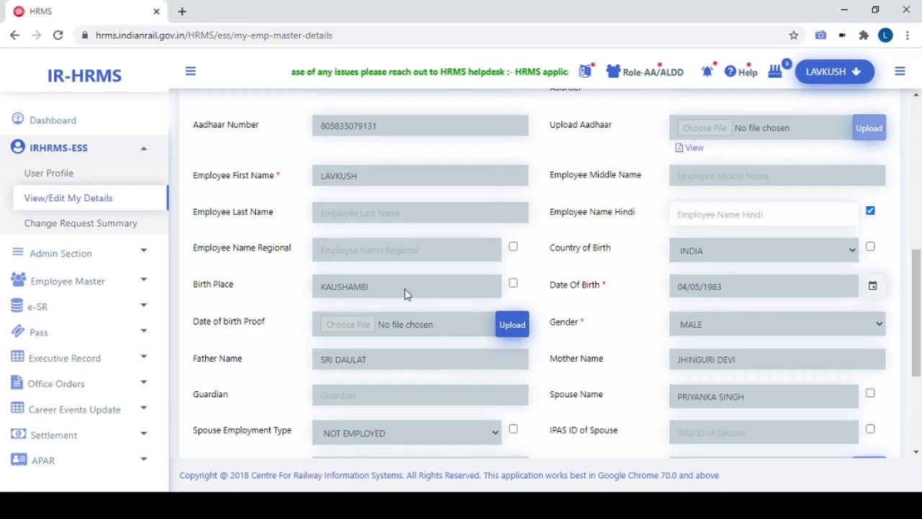
{"action": "scroll", "coordinate": [362, 312], "scroll_direction": "down", "scroll_amount": 3}
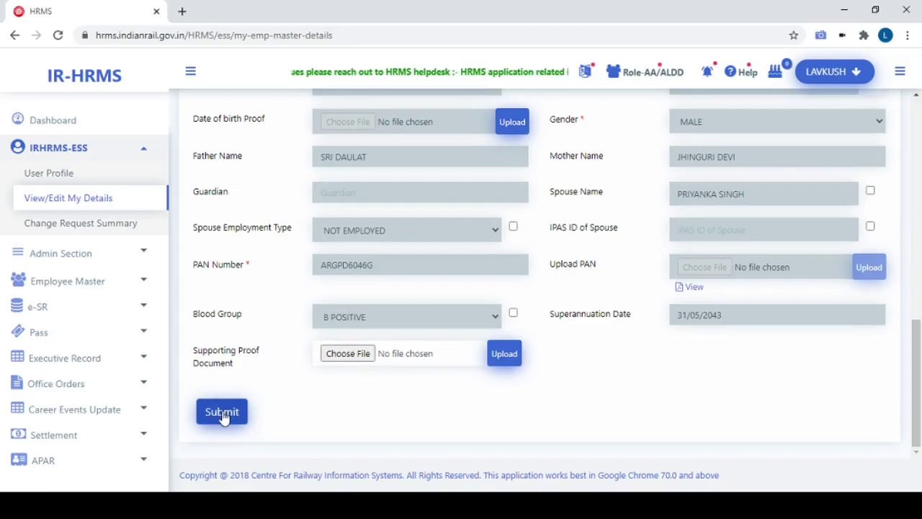
- Reset the My Details selection and load the Employee Master -> Family record
{"action": "left_click_drag", "start_coordinate": [917, 415], "coordinate": [871, 186]}
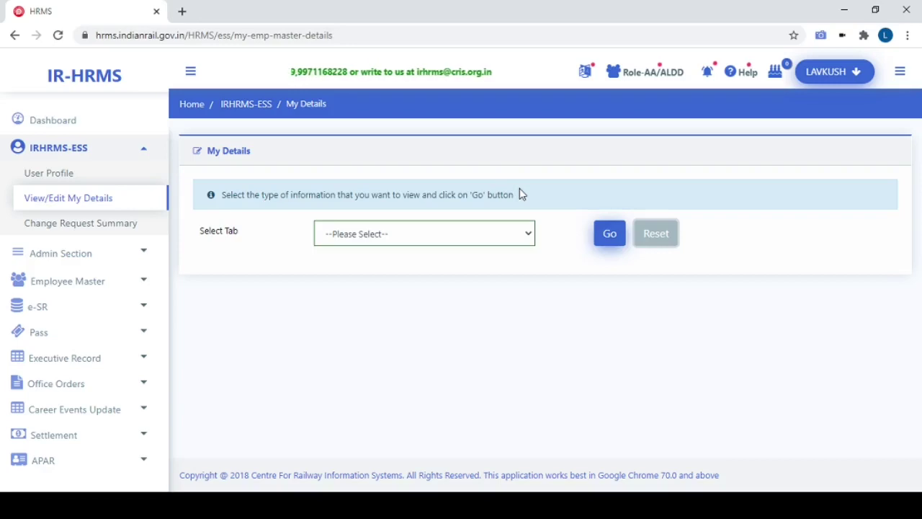
{"action": "left_click", "coordinate": [490, 239]}
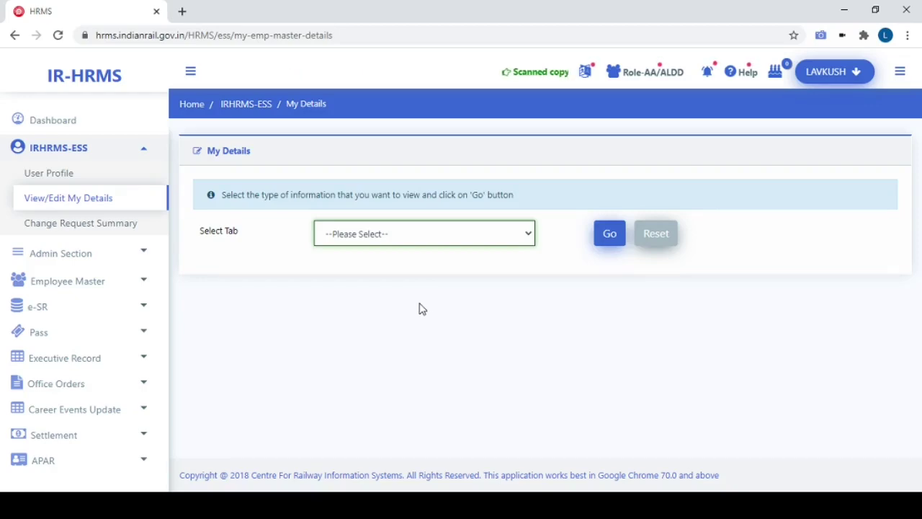
{"action": "key", "text": "Down"}
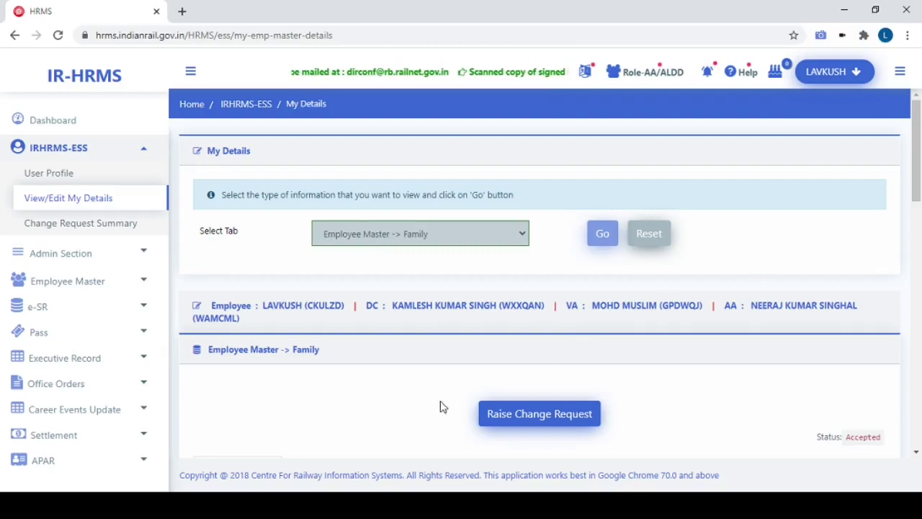
- Raise a change request for the Family record and set Family Member 1 to Edit
{"action": "scroll", "coordinate": [476, 339], "scroll_direction": "down", "scroll_amount": 2}
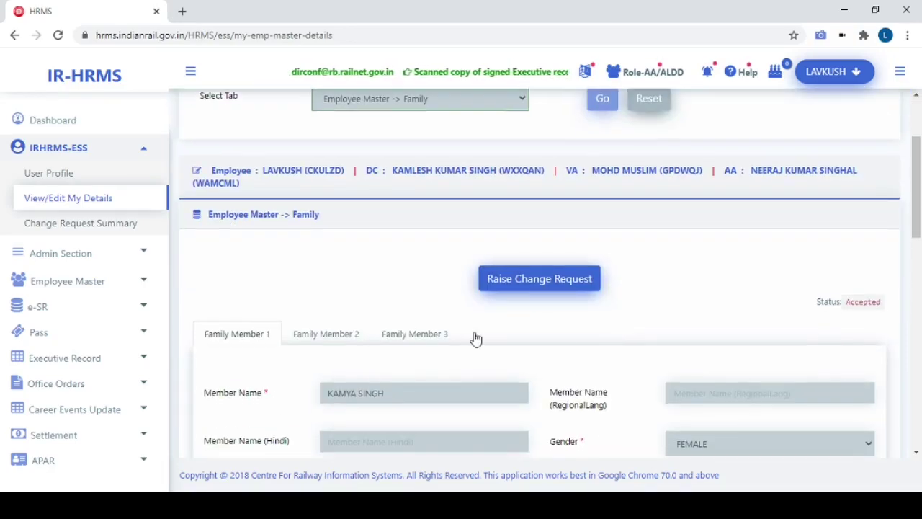
{"action": "left_click", "coordinate": [552, 289]}
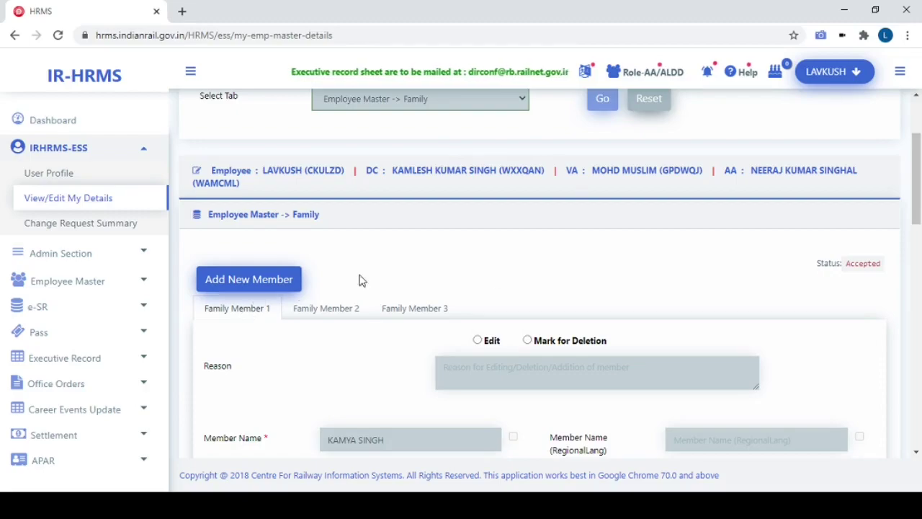
{"action": "left_click", "coordinate": [478, 340]}
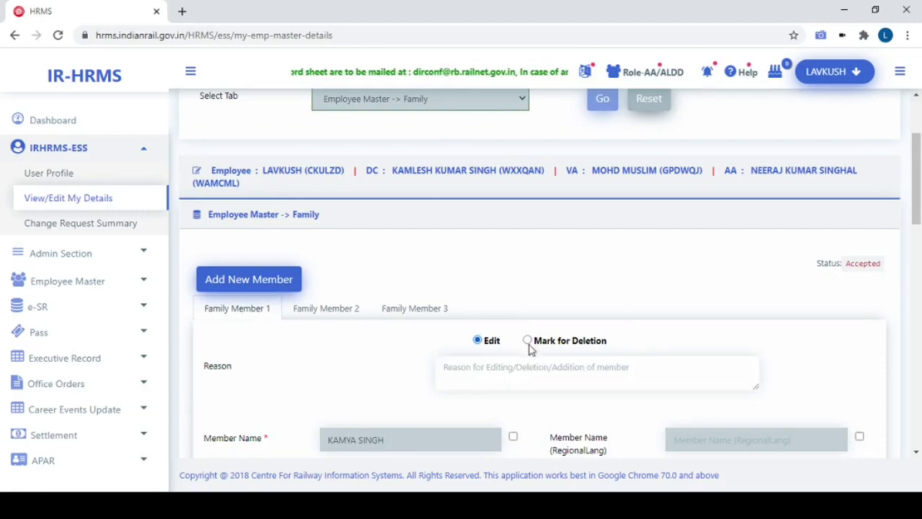
- Unlock the Alternate ID Card field for editing in Family Member 1's details
{"action": "scroll", "coordinate": [670, 352], "scroll_direction": "down", "scroll_amount": 4}
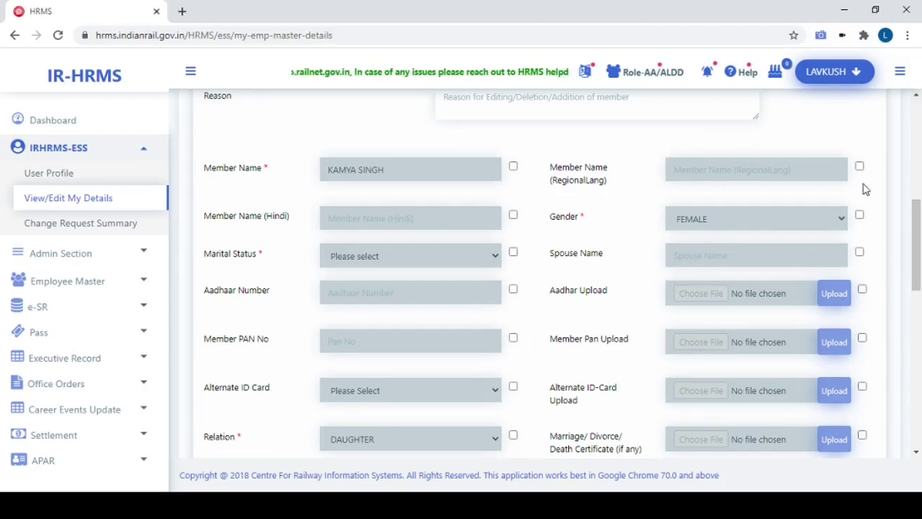
{"action": "scroll", "coordinate": [519, 302], "scroll_direction": "down", "scroll_amount": 1}
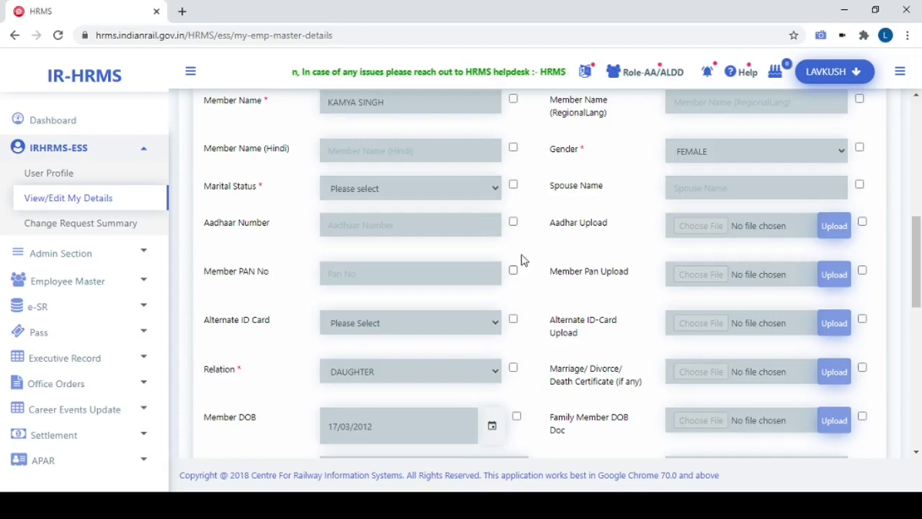
{"action": "scroll", "coordinate": [533, 381], "scroll_direction": "down", "scroll_amount": 1}
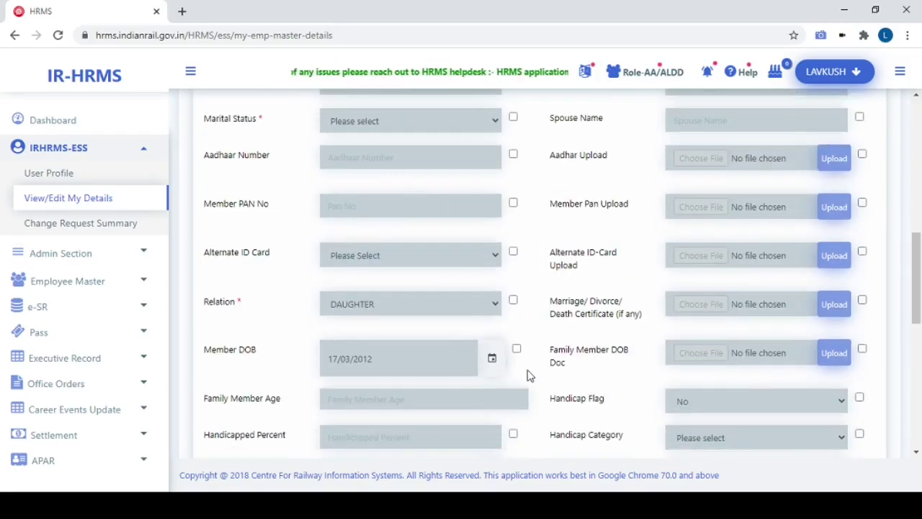
{"action": "left_click", "coordinate": [513, 252]}
{"action": "left_click", "coordinate": [437, 264]}
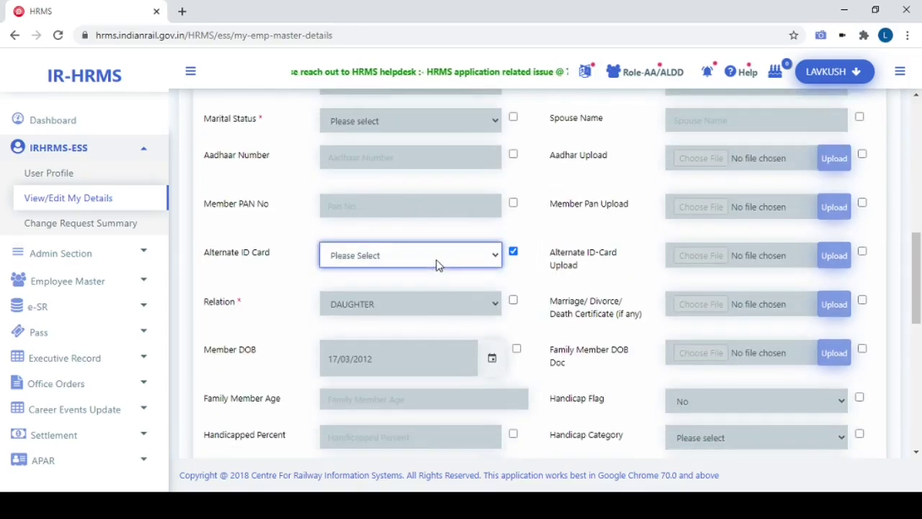
{"action": "left_click", "coordinate": [521, 259]}
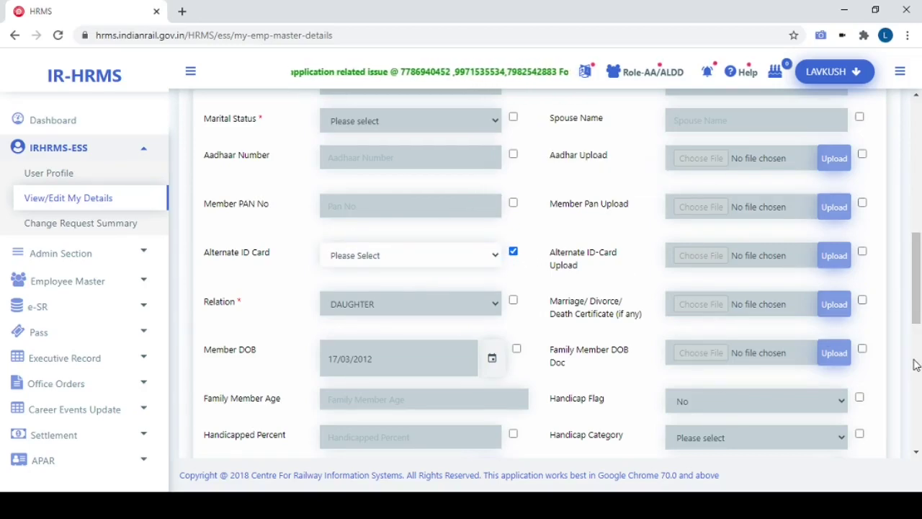
{"action": "scroll", "coordinate": [903, 347], "scroll_direction": "down", "scroll_amount": 6}
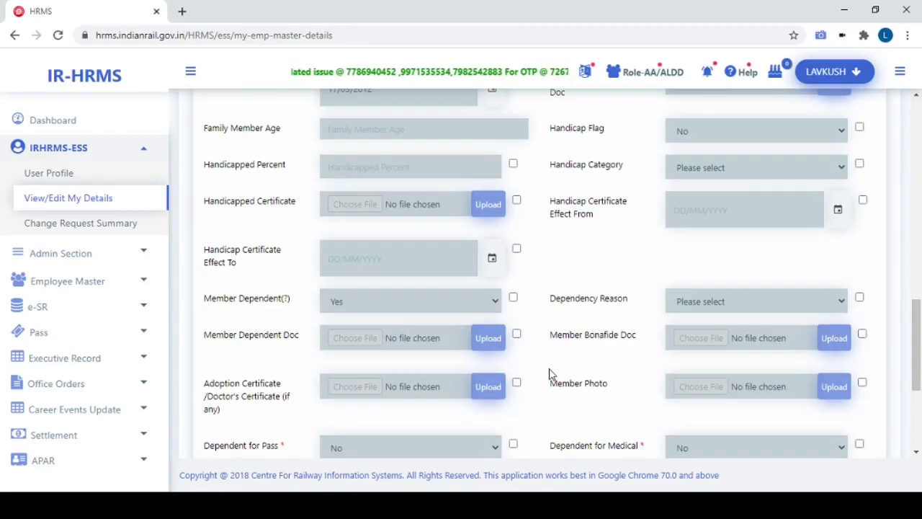
- Examine Family Member 1's change request fields, including the handicap, dependency, pass, medical and income details and the document uploads
{"action": "scroll", "coordinate": [548, 375], "scroll_direction": "down", "scroll_amount": 2}
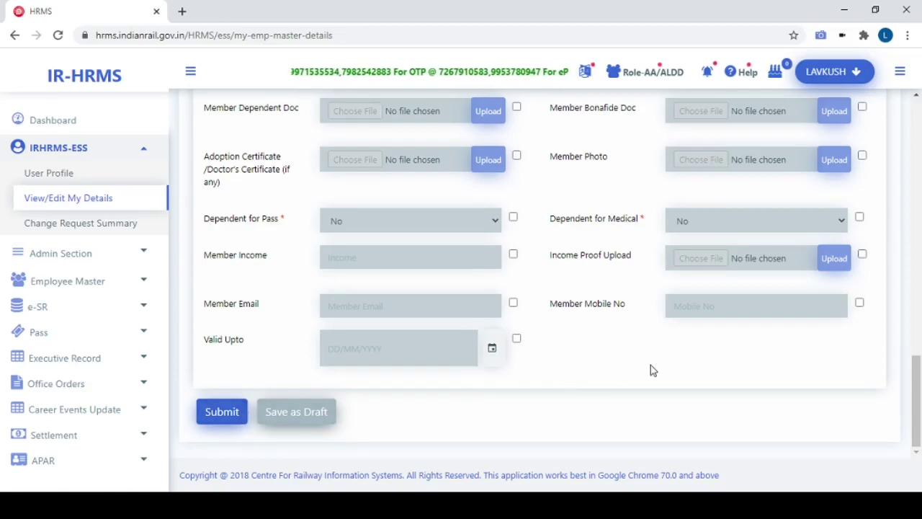
{"action": "scroll", "coordinate": [603, 307], "scroll_direction": "up", "scroll_amount": 13}
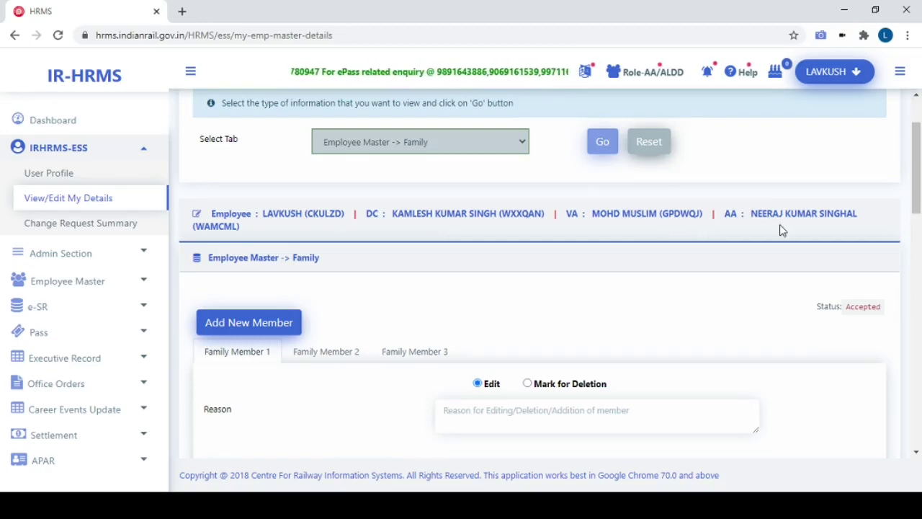
{"action": "scroll", "coordinate": [646, 226], "scroll_direction": "down", "scroll_amount": 1}
{"action": "scroll", "coordinate": [646, 225], "scroll_direction": "down", "scroll_amount": 6}
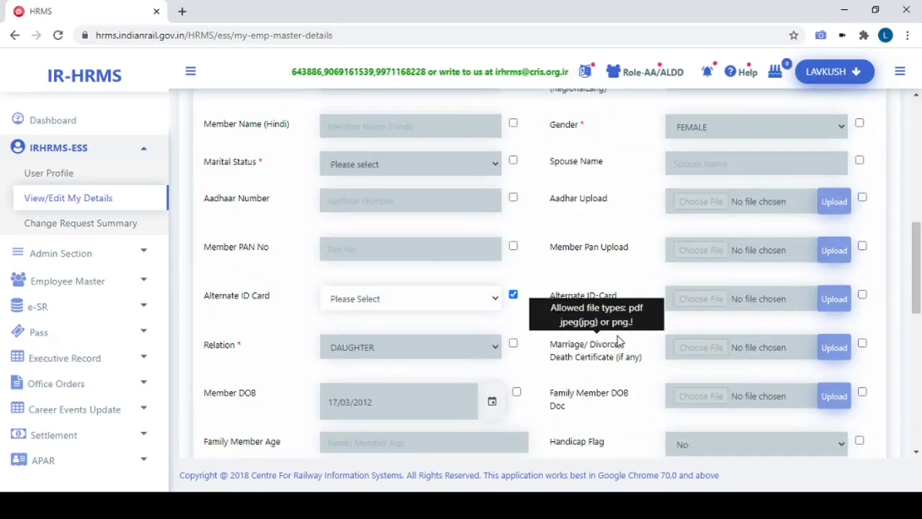
{"action": "scroll", "coordinate": [617, 340], "scroll_direction": "down", "scroll_amount": 2}
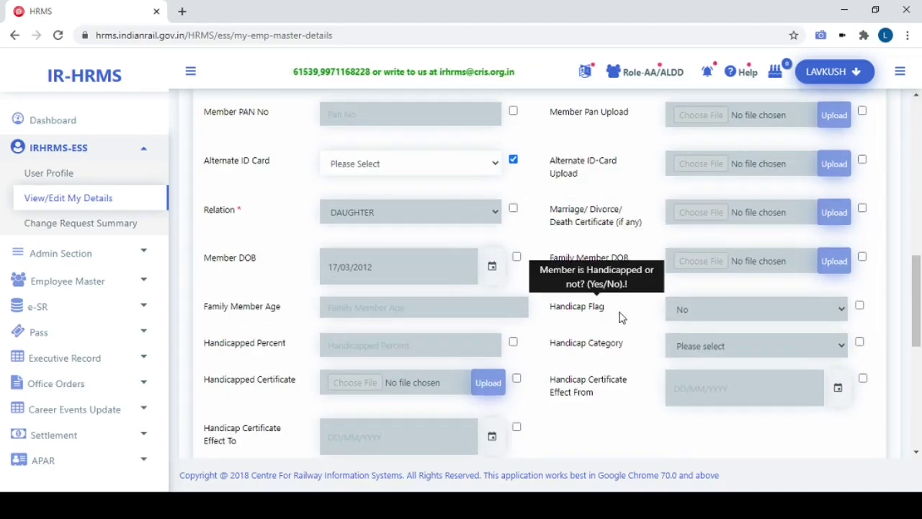
{"action": "scroll", "coordinate": [621, 317], "scroll_direction": "down", "scroll_amount": 1}
{"action": "scroll", "coordinate": [617, 315], "scroll_direction": "down", "scroll_amount": 1}
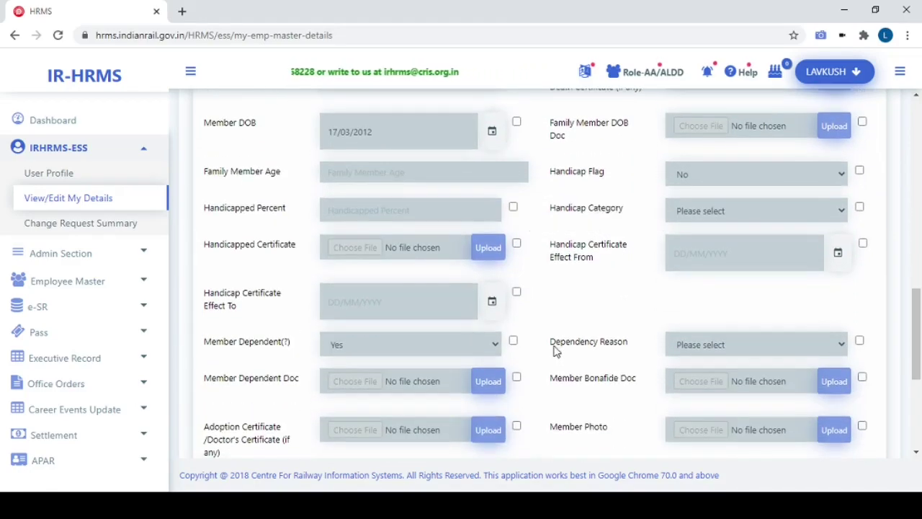
{"action": "scroll", "coordinate": [599, 352], "scroll_direction": "down", "scroll_amount": 2}
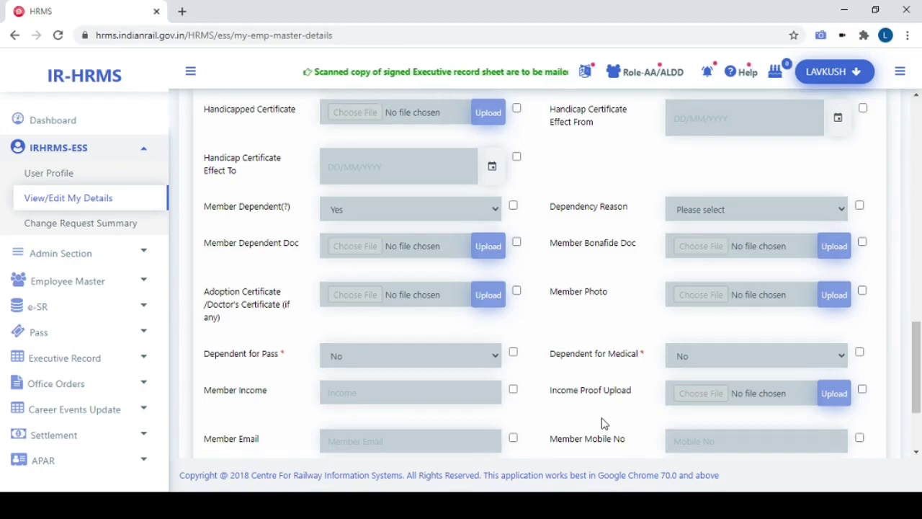
{"action": "left_click_drag", "start_coordinate": [552, 395], "coordinate": [619, 409]}
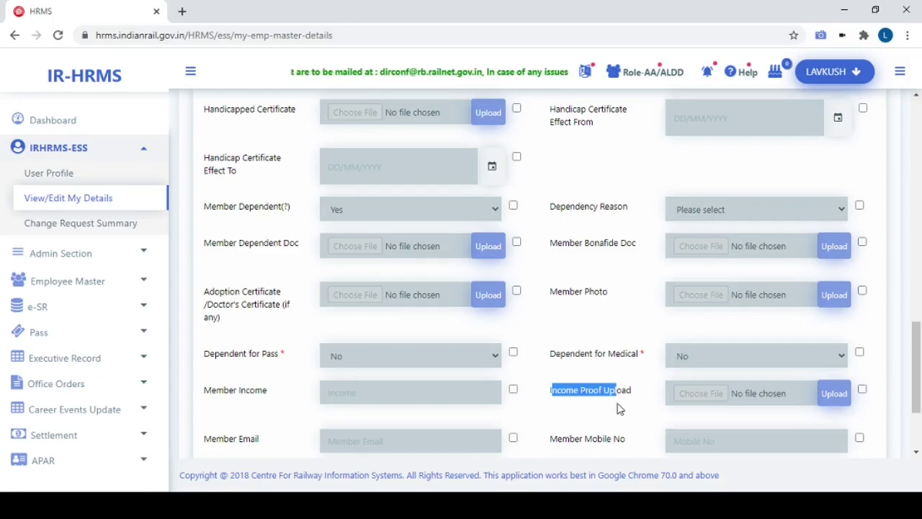
{"action": "scroll", "coordinate": [555, 371], "scroll_direction": "down", "scroll_amount": 2}
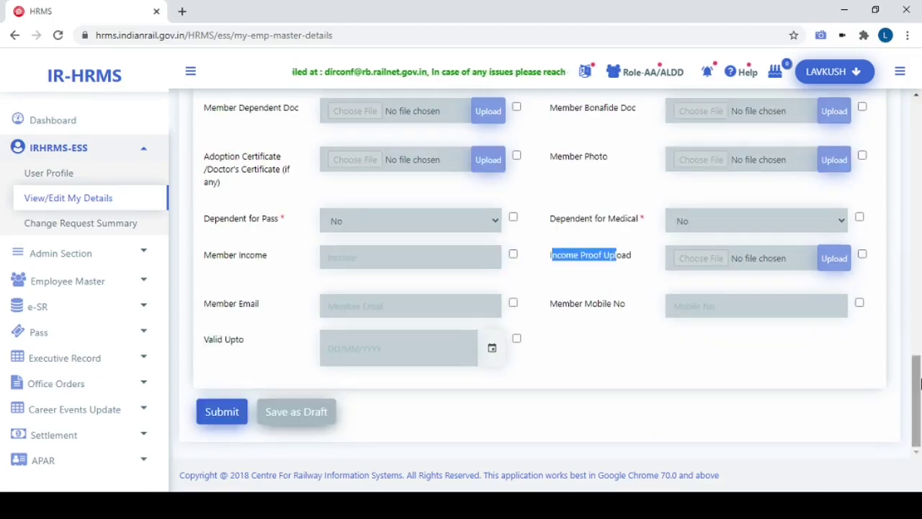
{"action": "left_click_drag", "start_coordinate": [919, 382], "coordinate": [918, 172]}
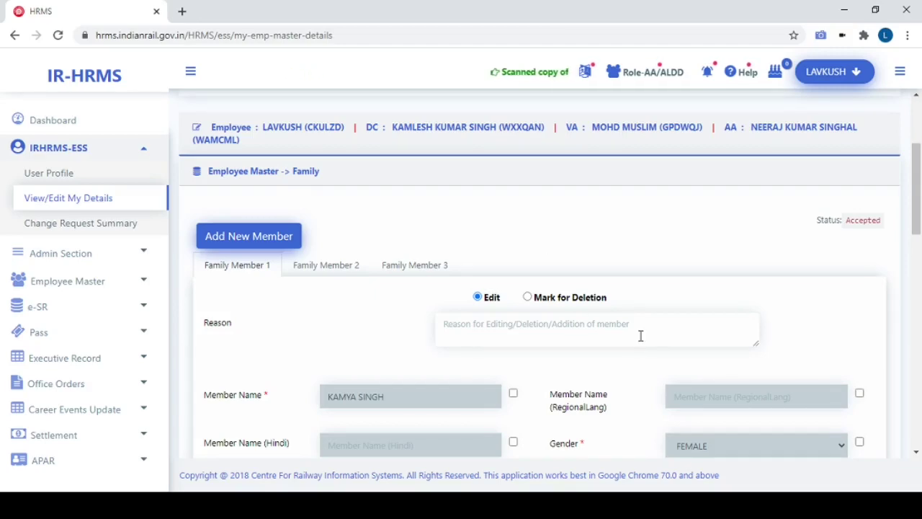
{"action": "scroll", "coordinate": [712, 333], "scroll_direction": "down", "scroll_amount": 4}
{"action": "scroll", "coordinate": [465, 384], "scroll_direction": "down", "scroll_amount": 3}
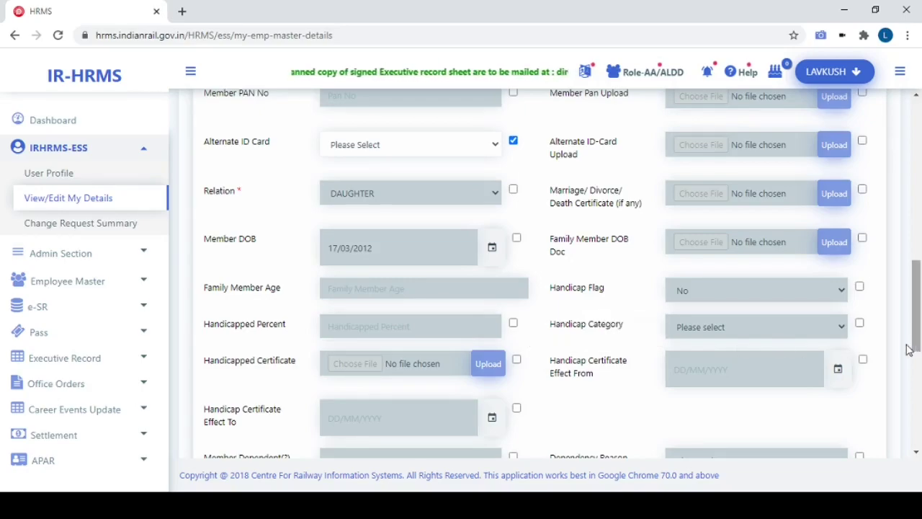
{"action": "scroll", "coordinate": [699, 380], "scroll_direction": "down", "scroll_amount": 3}
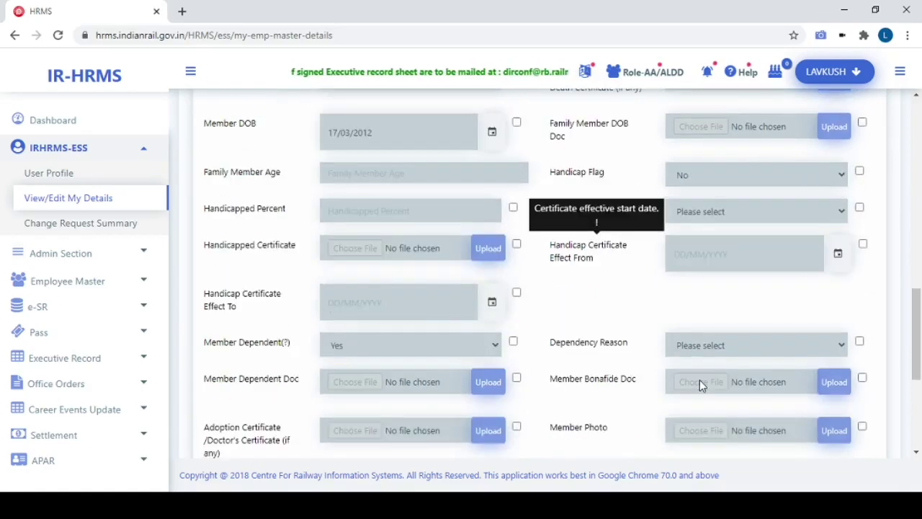
{"action": "left_click_drag", "start_coordinate": [550, 438], "coordinate": [616, 438]}
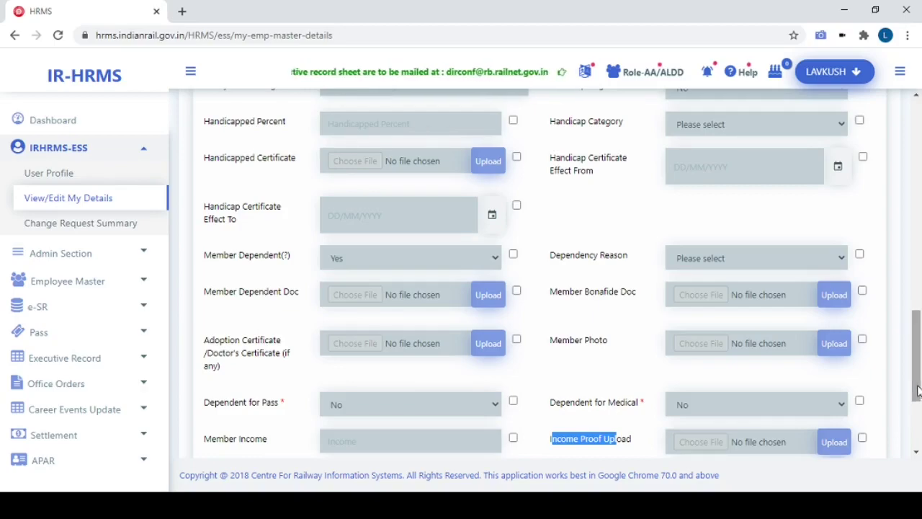
- Reset the My Details selection and load the Employee Master -> Communication Info record
{"action": "scroll", "coordinate": [915, 257], "scroll_direction": "up", "scroll_amount": 1}
{"action": "scroll", "coordinate": [914, 257], "scroll_direction": "up", "scroll_amount": 10}
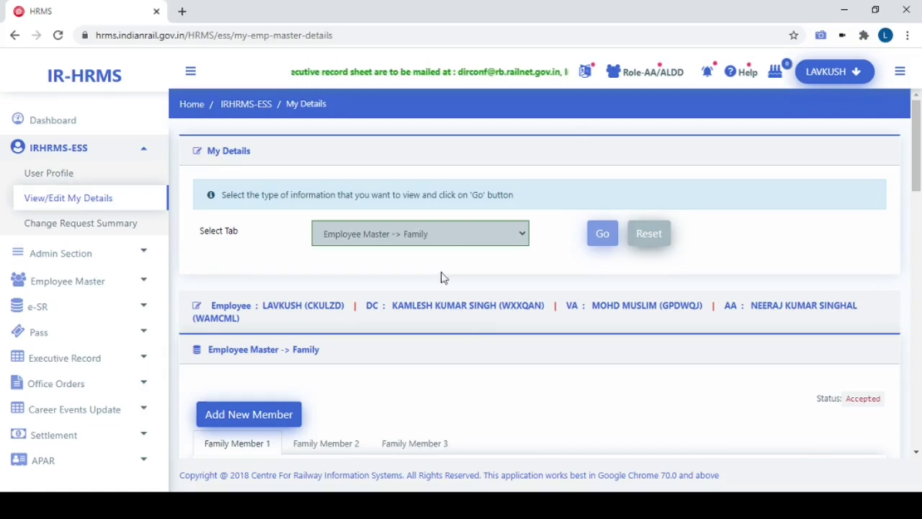
{"action": "left_click", "coordinate": [650, 237]}
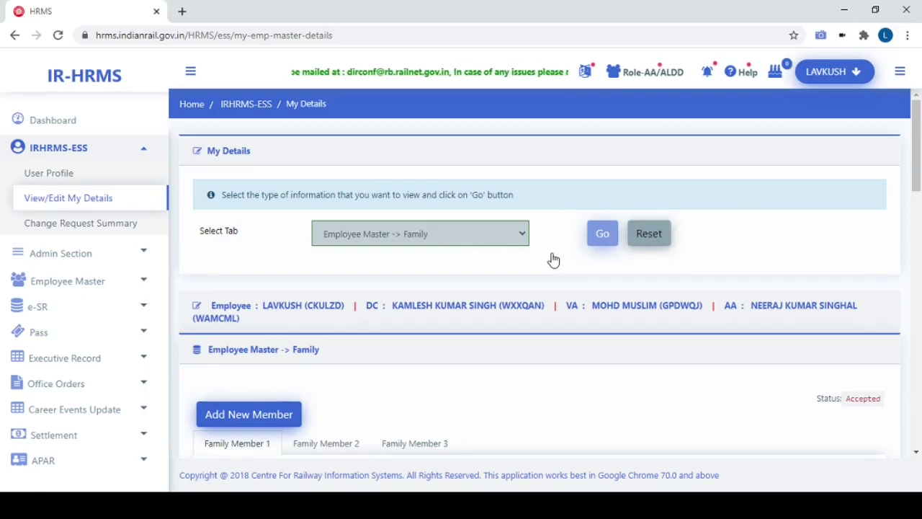
{"action": "left_click", "coordinate": [453, 242]}
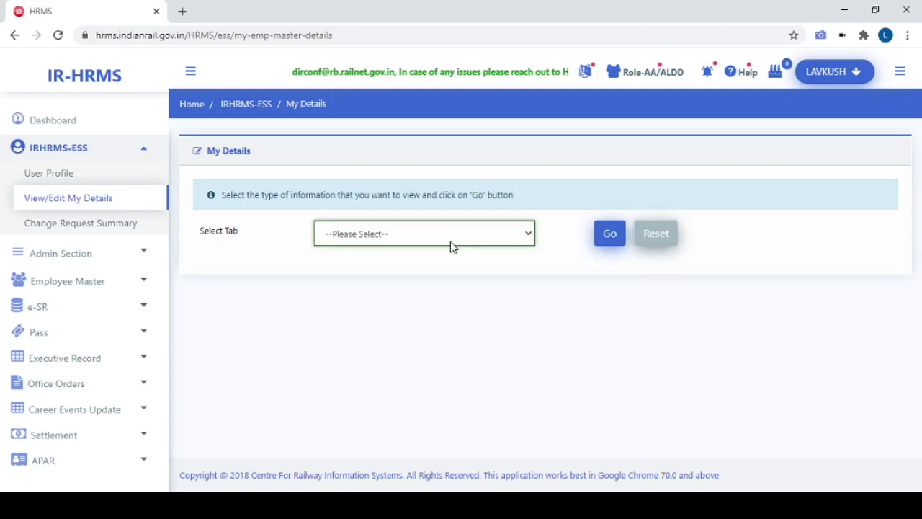
{"action": "left_click", "coordinate": [425, 328]}
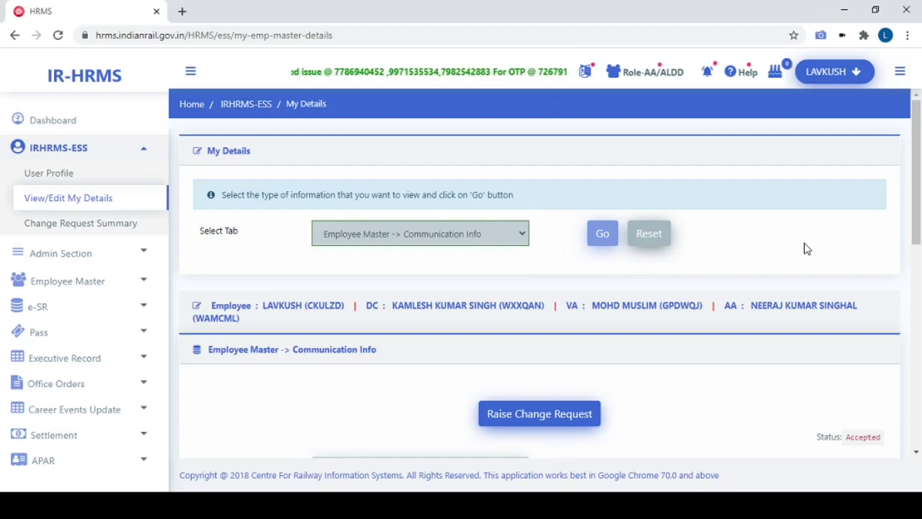
- Raise a change request for the Communication Info record and check its personal and official mobile number fields
{"action": "scroll", "coordinate": [302, 358], "scroll_direction": "down", "scroll_amount": 2}
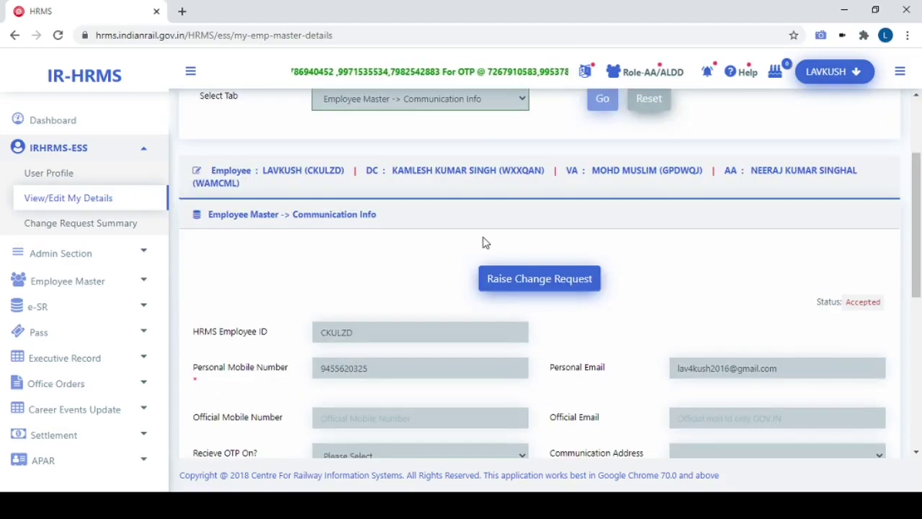
{"action": "left_click", "coordinate": [538, 285]}
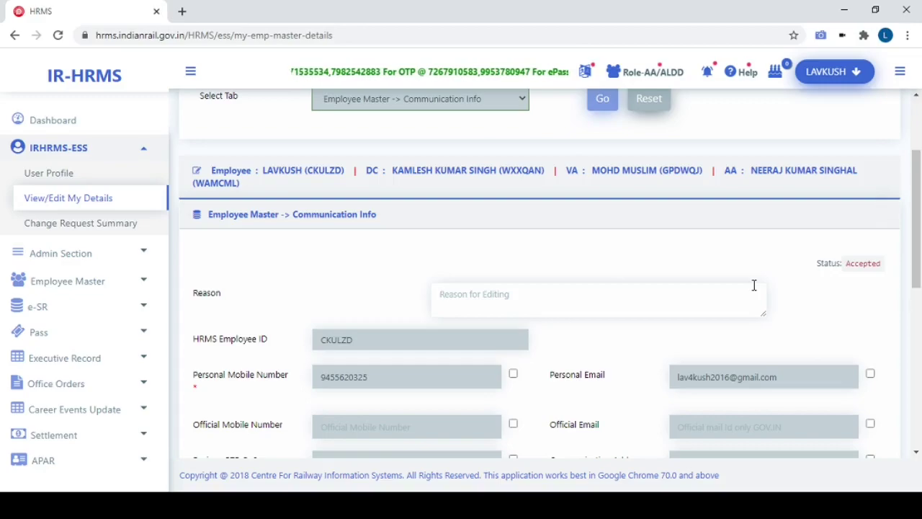
{"action": "scroll", "coordinate": [255, 391], "scroll_direction": "down", "scroll_amount": 2}
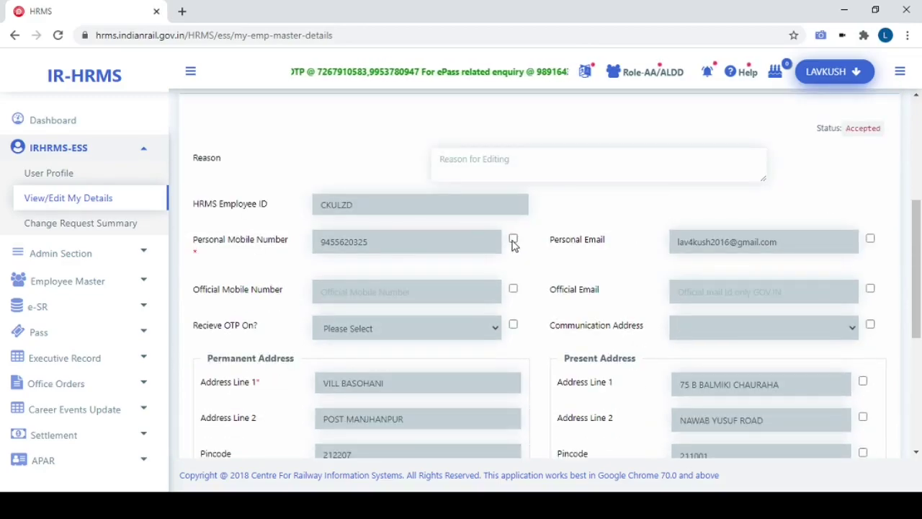
{"action": "left_click_drag", "start_coordinate": [209, 243], "coordinate": [255, 243]}
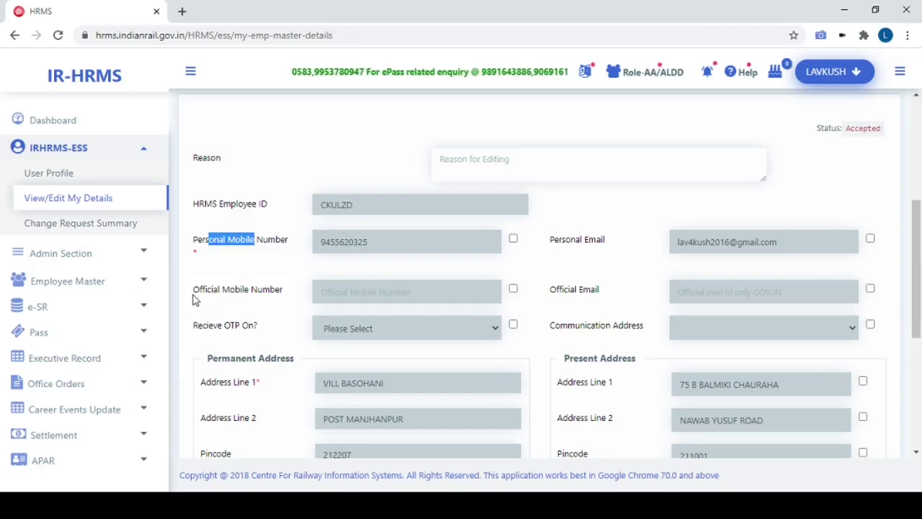
{"action": "left_click_drag", "start_coordinate": [191, 299], "coordinate": [247, 304]}
{"action": "left_click", "coordinate": [544, 308]}
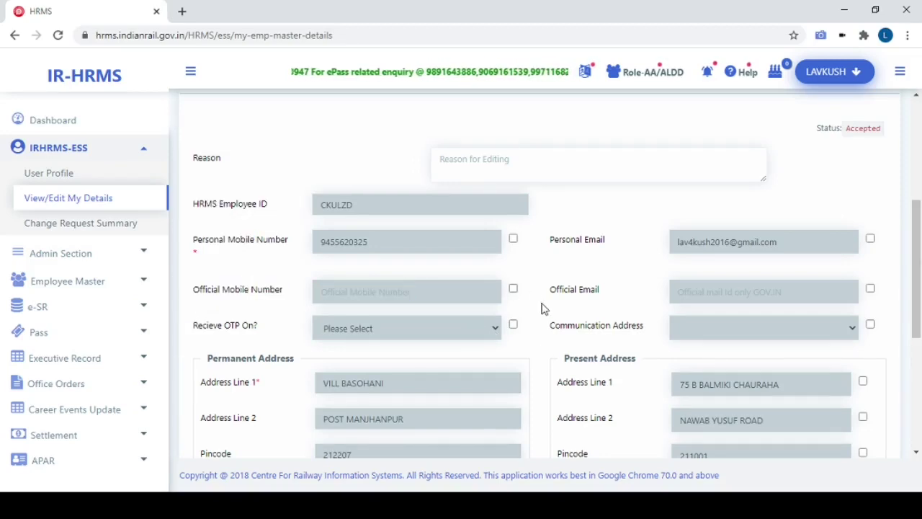
- Unlock the Recieve OTP On? field for editing and view its choices alongside the personal and official mobile numbers
{"action": "left_click", "coordinate": [513, 325]}
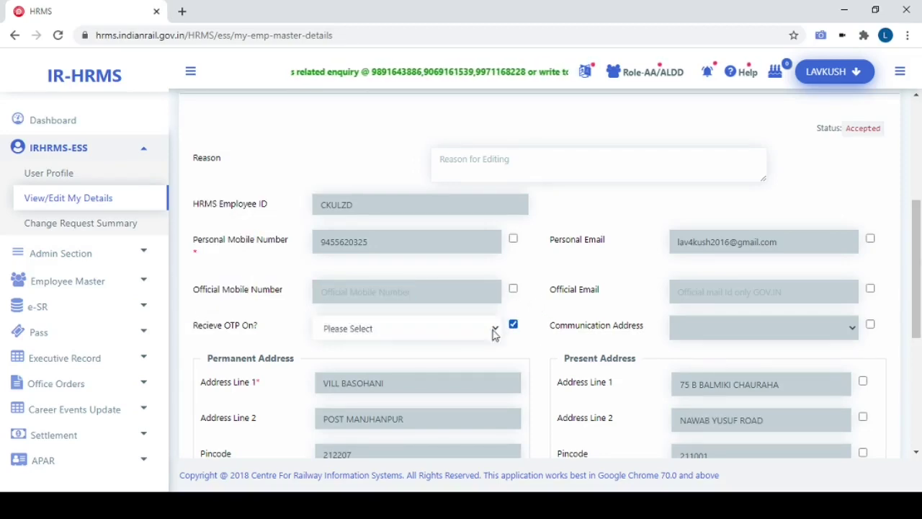
{"action": "left_click", "coordinate": [375, 329]}
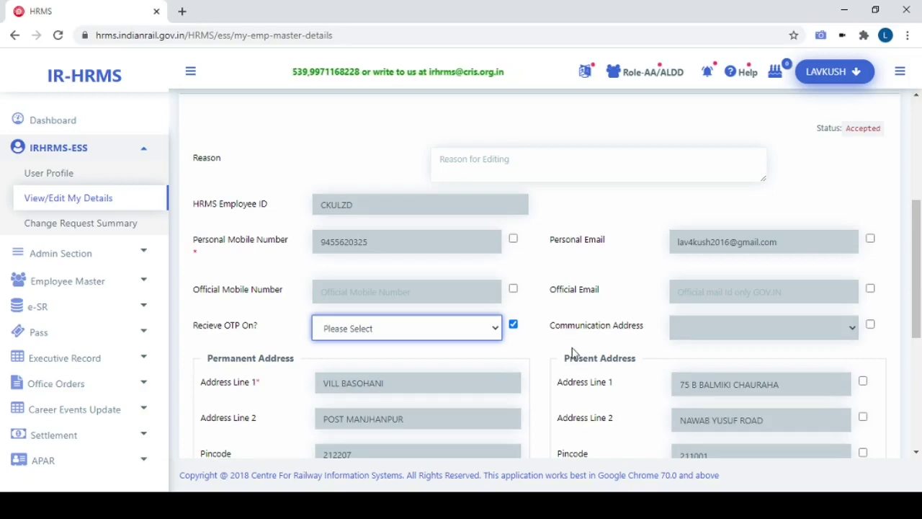
{"action": "left_click", "coordinate": [342, 248]}
{"action": "left_click_drag", "start_coordinate": [301, 248], "coordinate": [370, 305]}
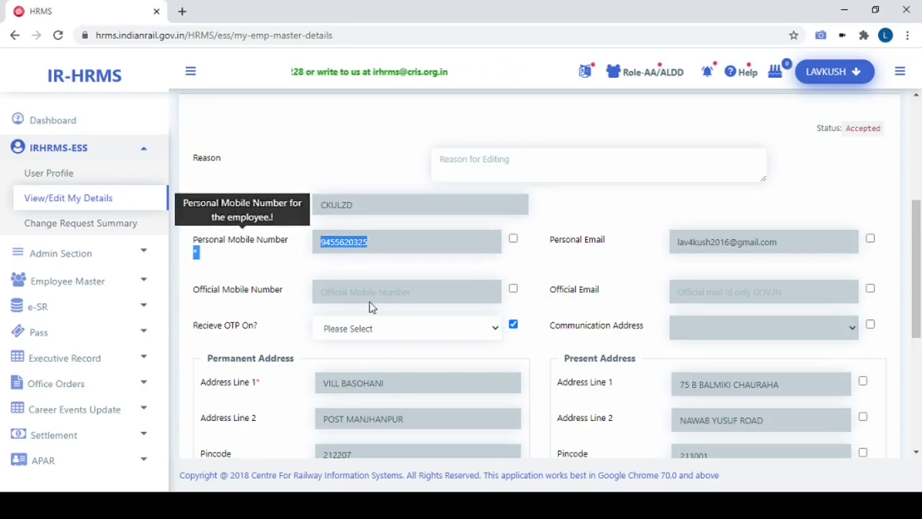
{"action": "left_click", "coordinate": [360, 301]}
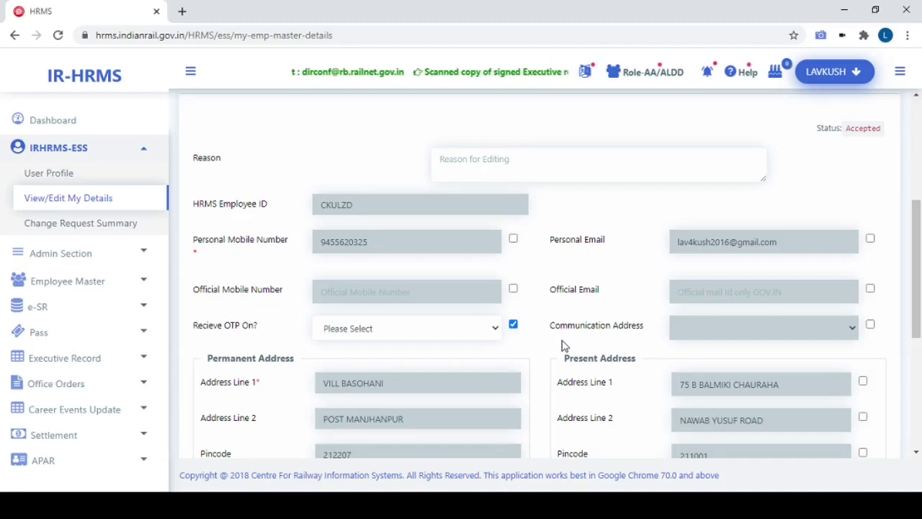
- Check the permanent and present address sections of the Communication Info request, and reopen View/Edit My Details
{"action": "scroll", "coordinate": [632, 273], "scroll_direction": "down", "scroll_amount": 3}
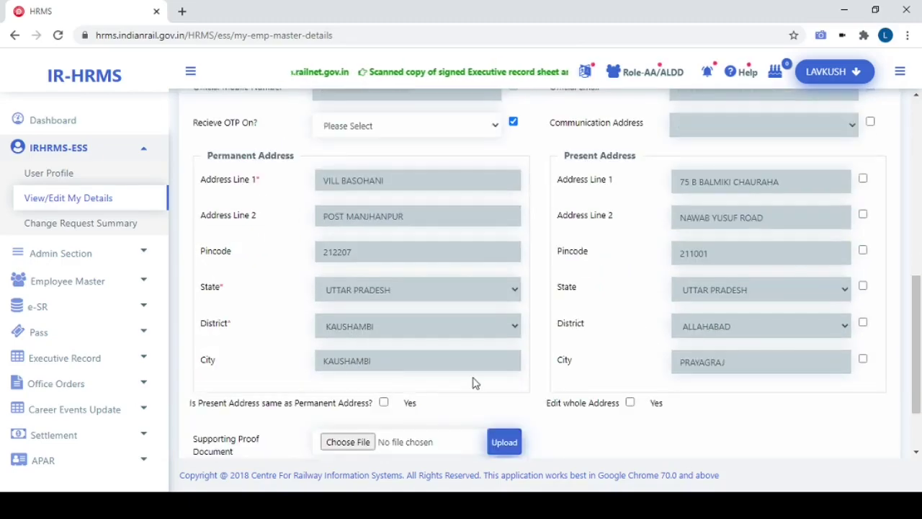
{"action": "scroll", "coordinate": [554, 395], "scroll_direction": "up", "scroll_amount": 4}
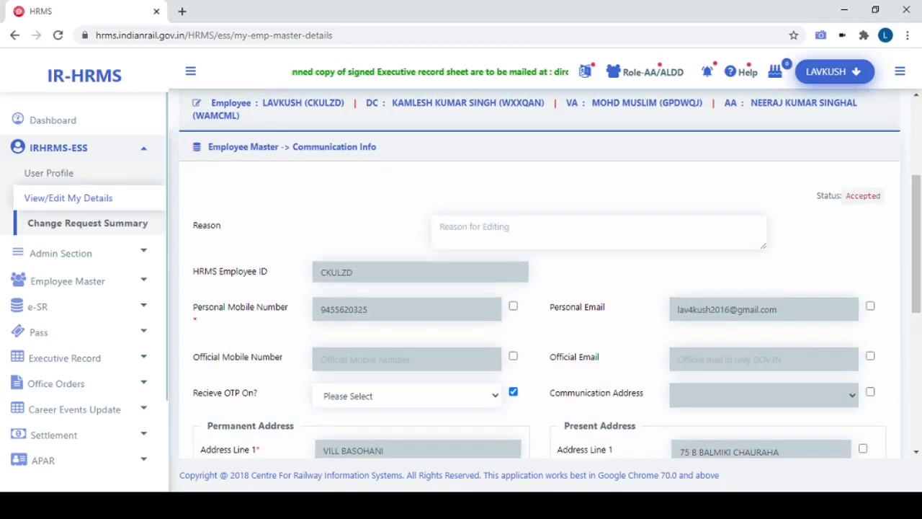
{"action": "left_click", "coordinate": [153, 206]}
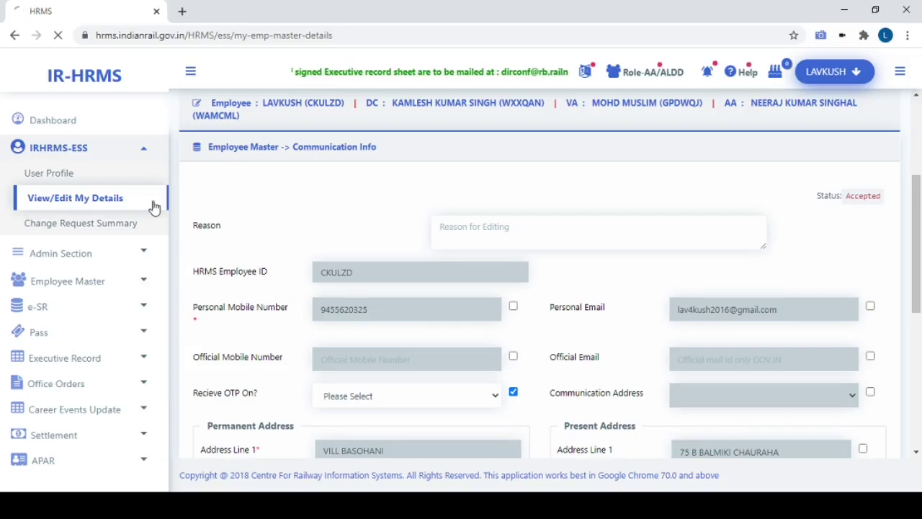